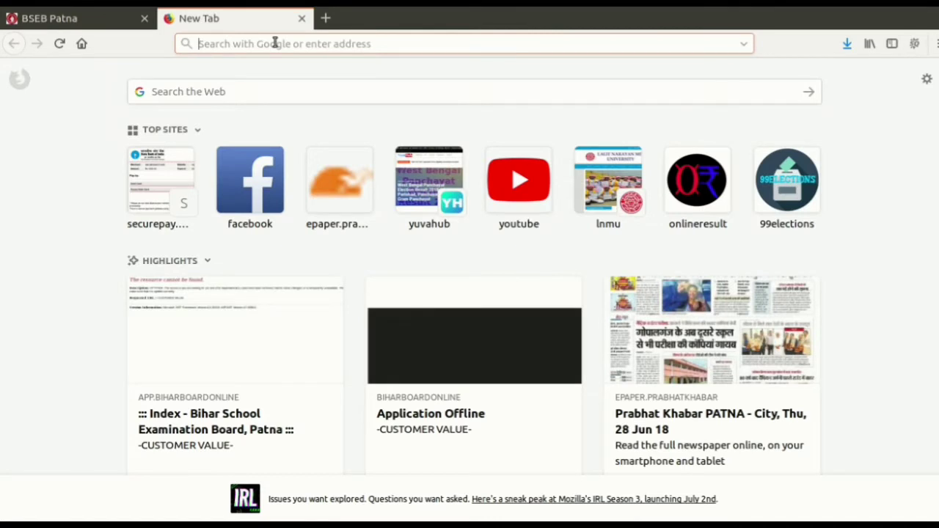
Load biharboard.online and follow the Apply for Scrutiny link to the bseb.site home page.
{"action": "type", "text": "bihar"}
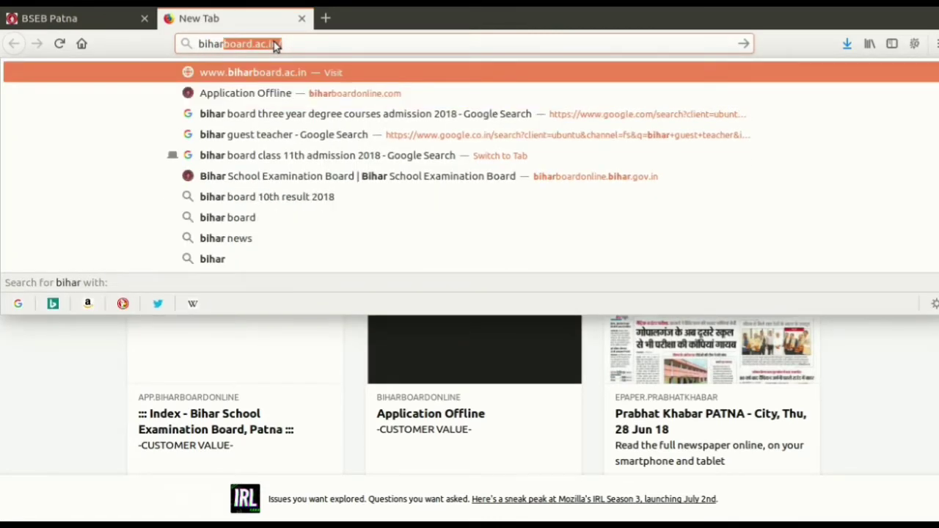
{"action": "type", "text": "board"}
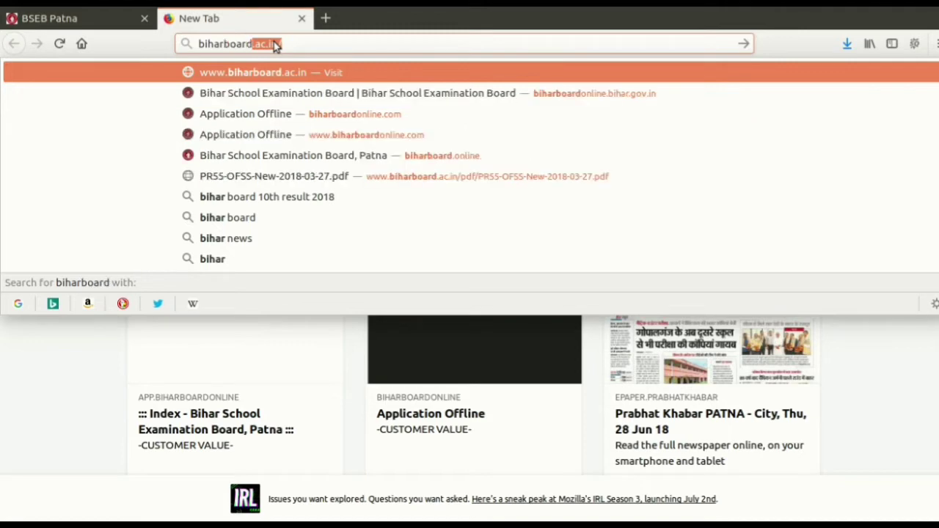
{"action": "type", "text": ".on"}
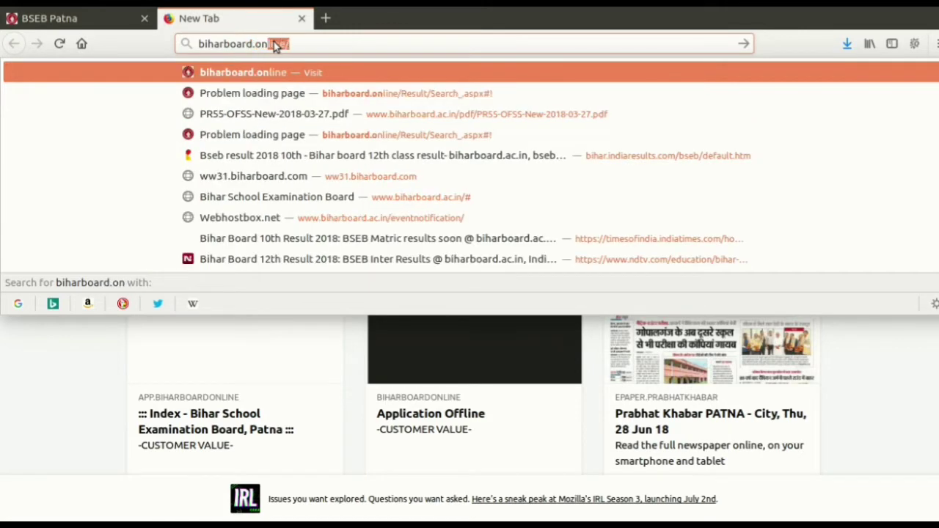
{"action": "key", "text": "Return"}
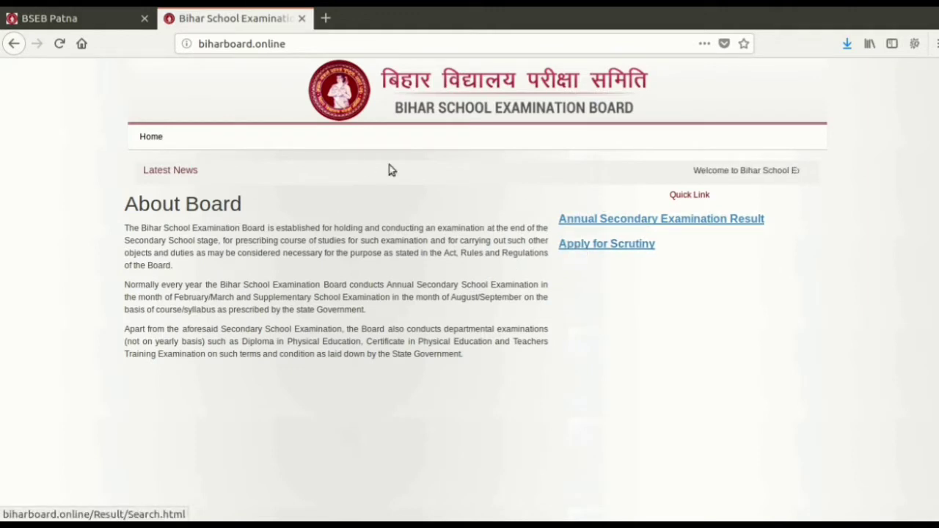
{"action": "left_click", "coordinate": [597, 247]}
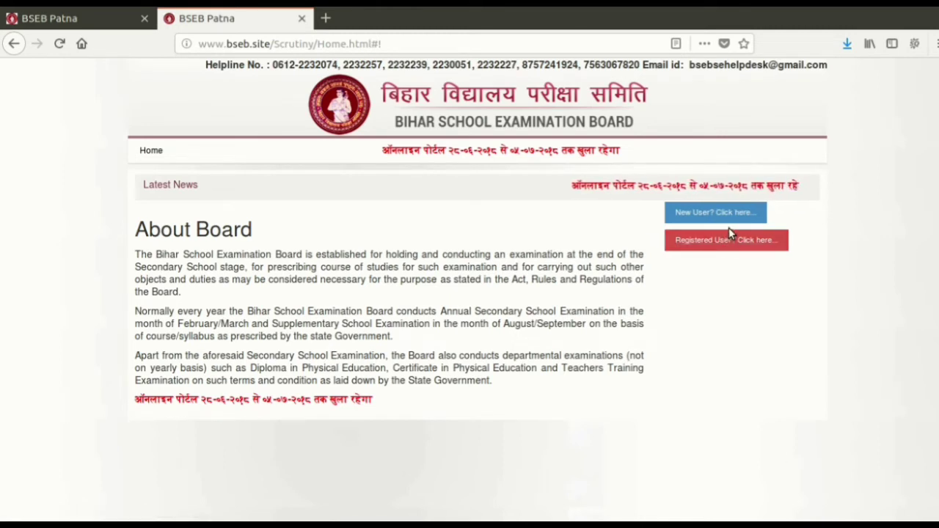
Open the new-user registration form and enter the student's roll code.
{"action": "left_click", "coordinate": [693, 240]}
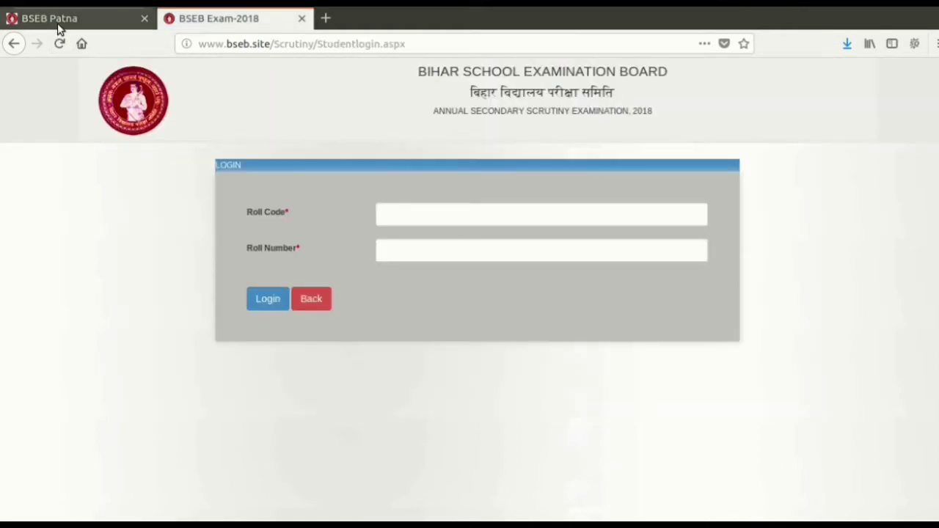
{"action": "left_click", "coordinate": [64, 20]}
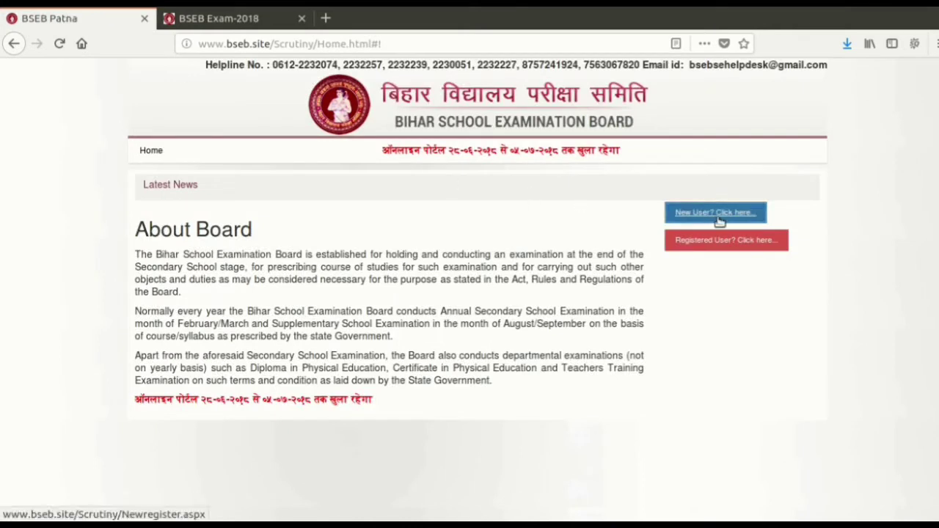
{"action": "left_click", "coordinate": [717, 214]}
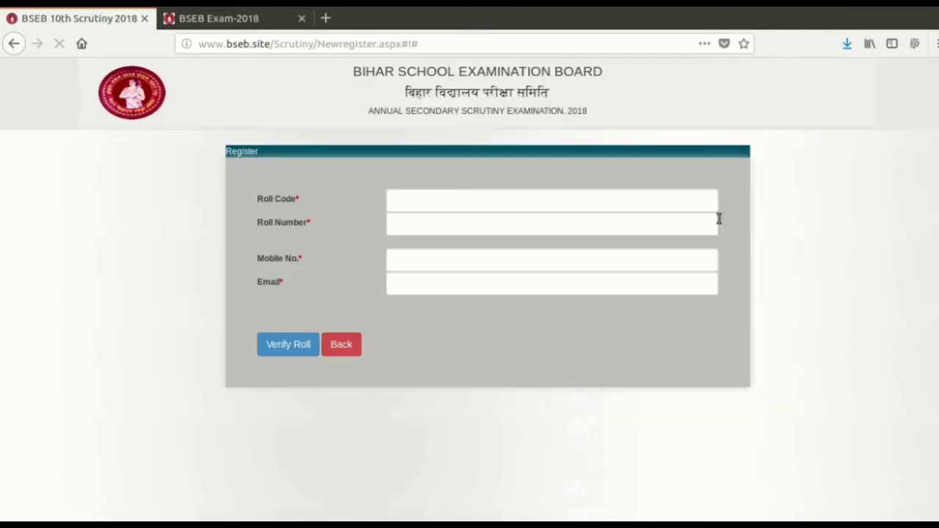
{"action": "left_click", "coordinate": [422, 196]}
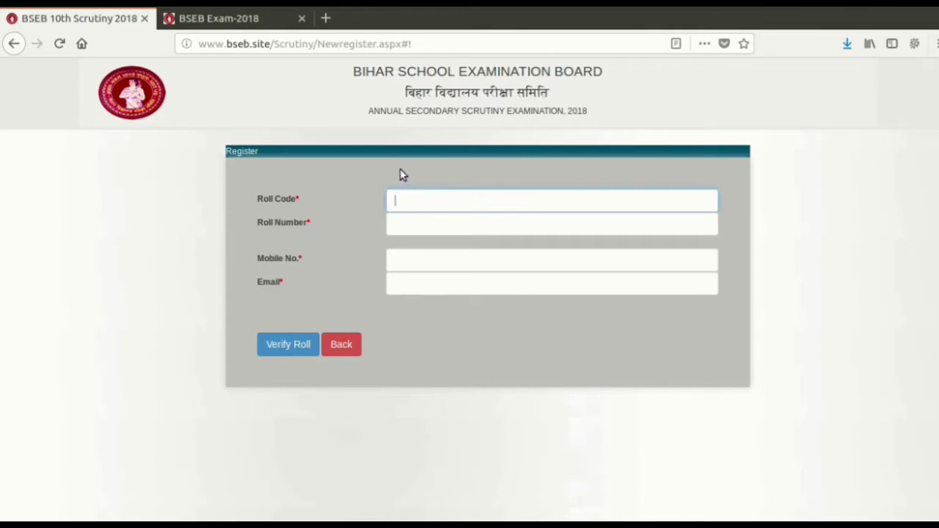
{"action": "type", "text": "26039"}
{"action": "key", "text": "Tab"}
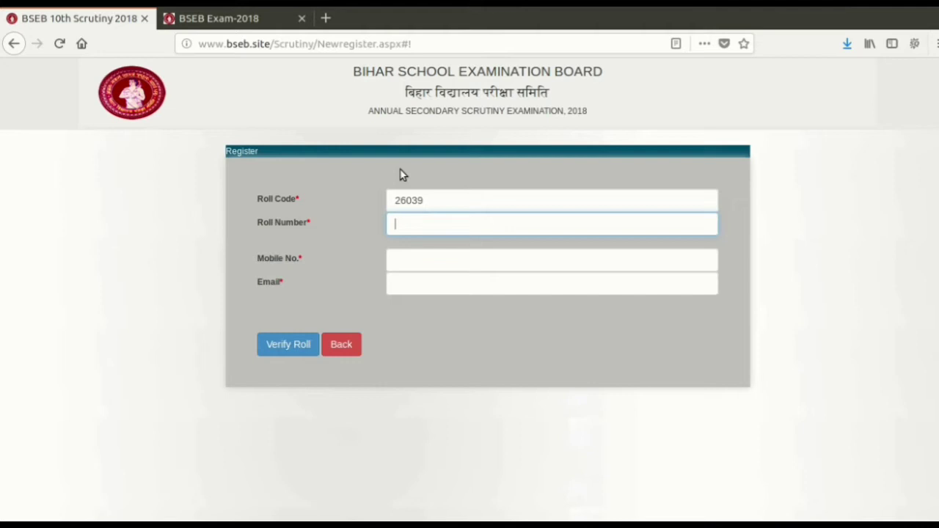
Fill in the student's roll number, mobile number and e-mail address.
{"action": "key", "text": "Tab"}
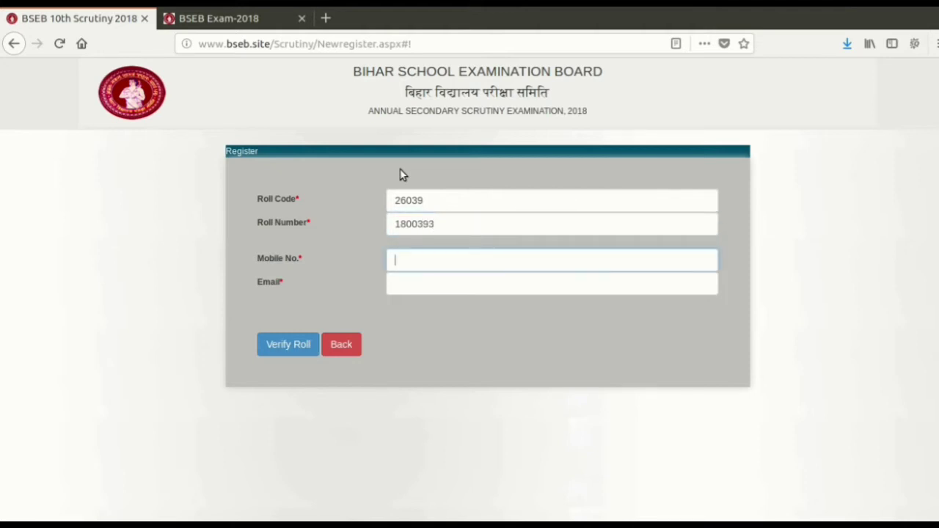
{"action": "key", "text": "Tab"}
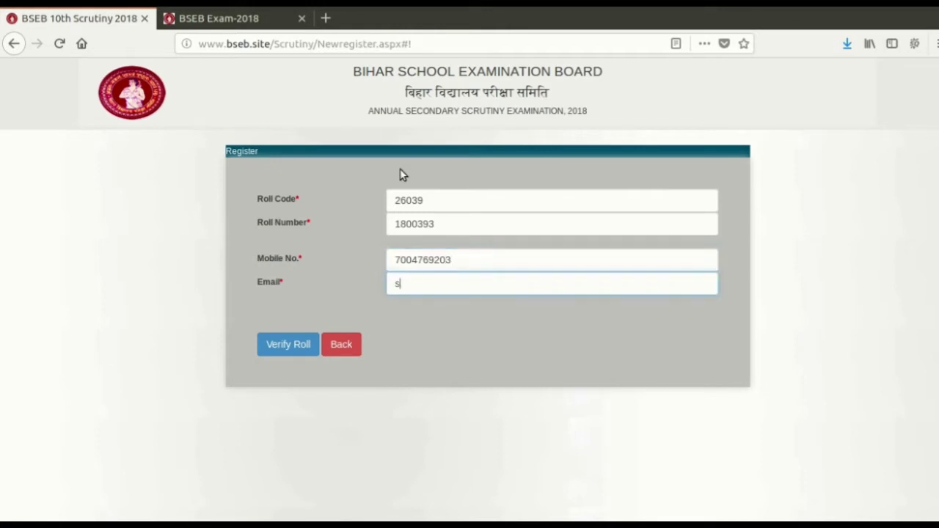
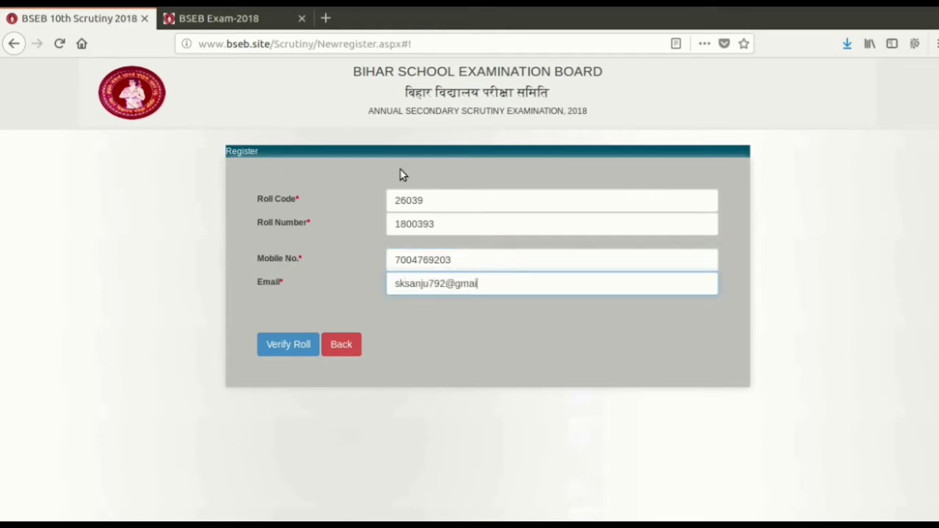
Verify the roll to bring up the student's per-subject marks page.
{"action": "left_click", "coordinate": [760, 8]}
{"action": "mouse_move", "coordinate": [748, 9]}
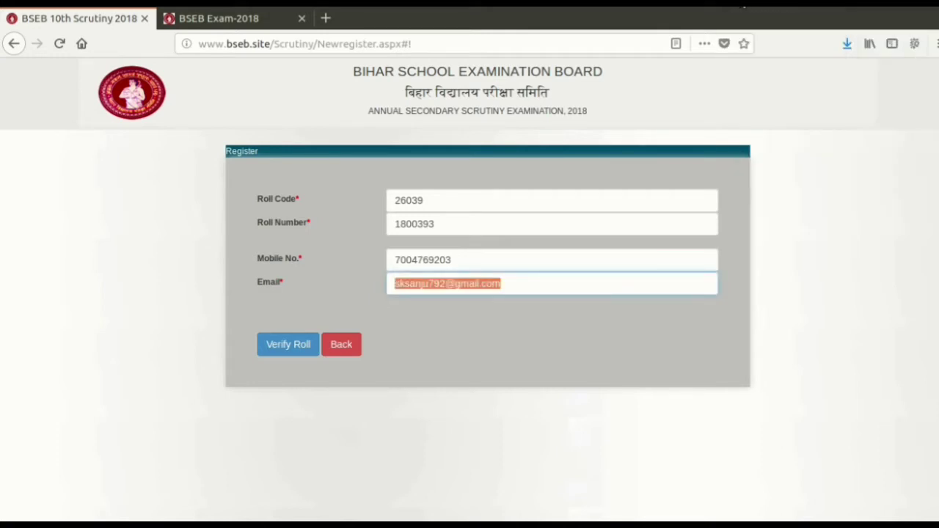
{"action": "left_click", "coordinate": [757, 33]}
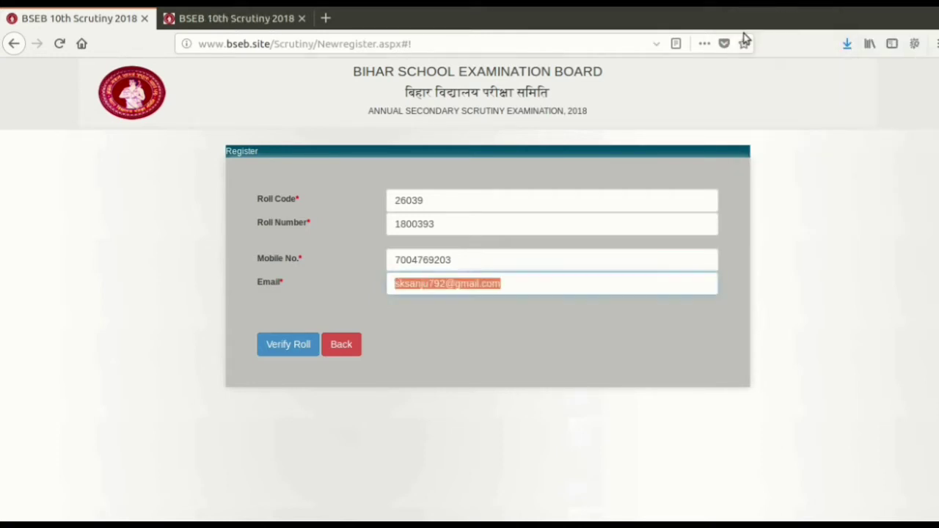
{"action": "left_click", "coordinate": [538, 291]}
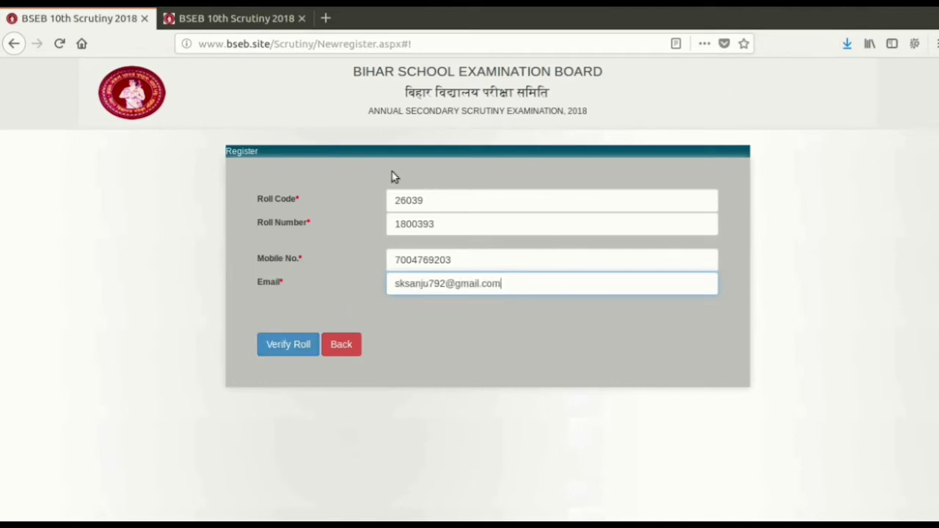
{"action": "left_click", "coordinate": [234, 22]}
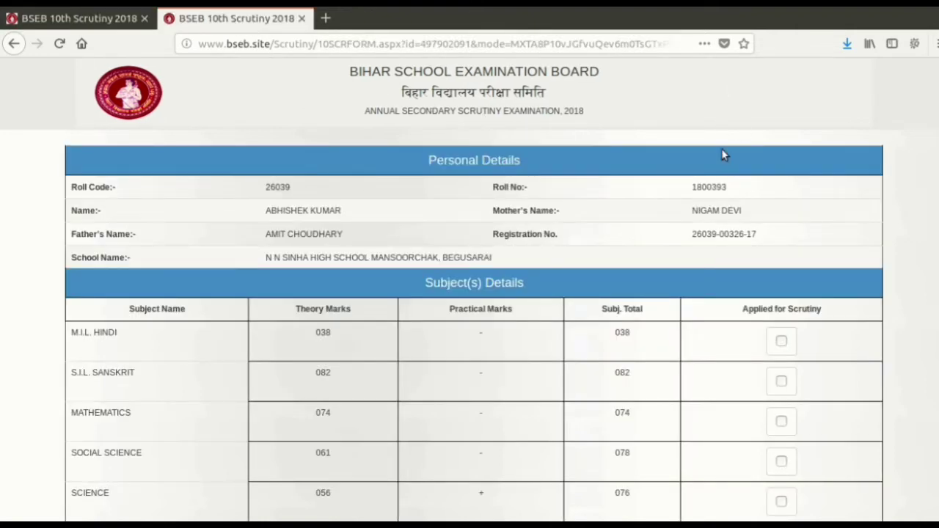
{"action": "scroll", "coordinate": [701, 188], "scroll_direction": "down", "scroll_amount": 3}
{"action": "scroll", "coordinate": [700, 191], "scroll_direction": "up", "scroll_amount": 3}
{"action": "scroll", "coordinate": [346, 269], "scroll_direction": "down", "scroll_amount": 3}
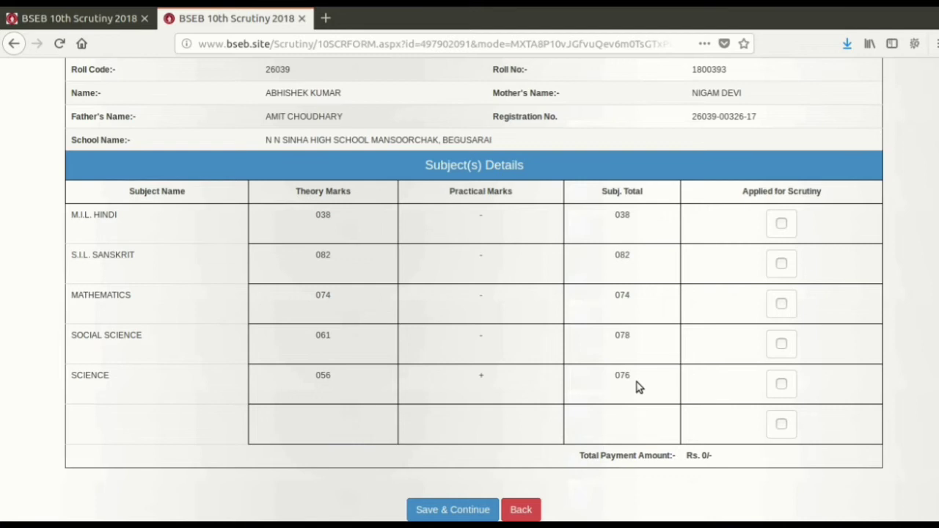
{"action": "scroll", "coordinate": [428, 272], "scroll_direction": "up", "scroll_amount": 3}
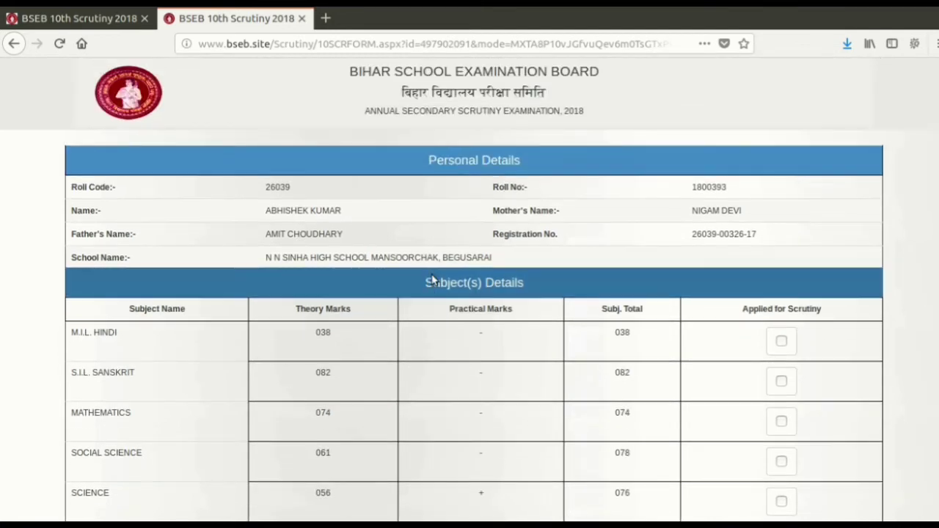
{"action": "scroll", "coordinate": [436, 282], "scroll_direction": "down", "scroll_amount": 3}
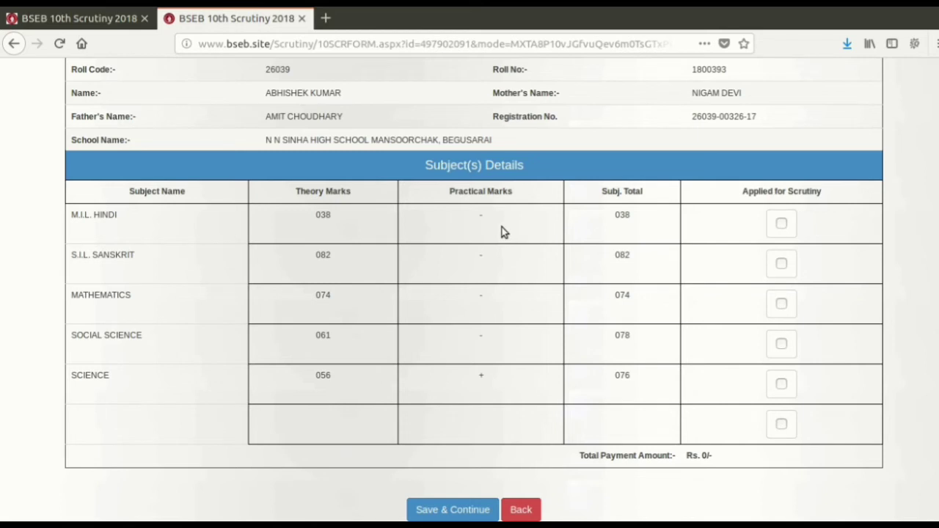
Tick scrutiny for M.I.L. HINDI and MATHEMATICS, then save to reach the ₹140 SabPaisa payment.
{"action": "left_click", "coordinate": [781, 224]}
{"action": "left_click", "coordinate": [781, 304]}
{"action": "scroll", "coordinate": [685, 326], "scroll_direction": "up", "scroll_amount": 3}
{"action": "scroll", "coordinate": [684, 325], "scroll_direction": "down", "scroll_amount": 3}
{"action": "scroll", "coordinate": [501, 439], "scroll_direction": "up", "scroll_amount": 1}
{"action": "scroll", "coordinate": [502, 440], "scroll_direction": "up", "scroll_amount": 1}
{"action": "scroll", "coordinate": [502, 440], "scroll_direction": "down", "scroll_amount": 3}
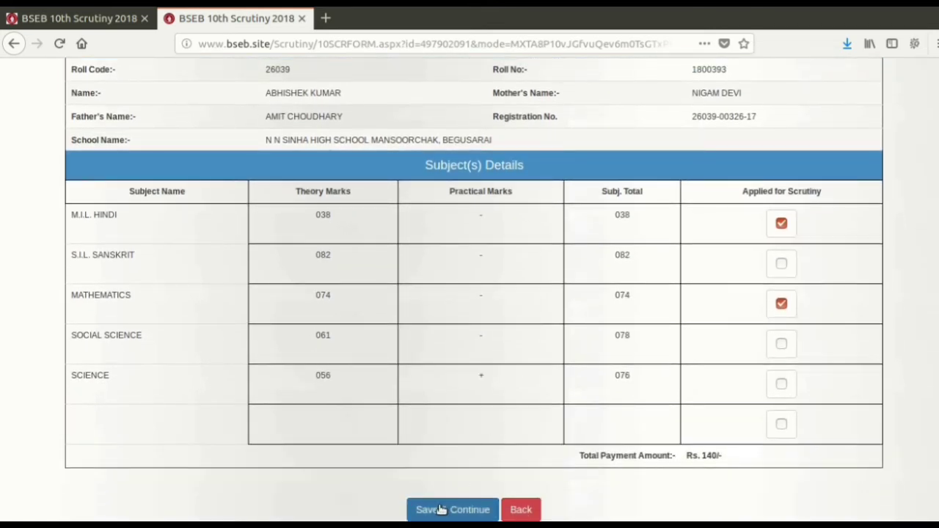
{"action": "left_click", "coordinate": [441, 509]}
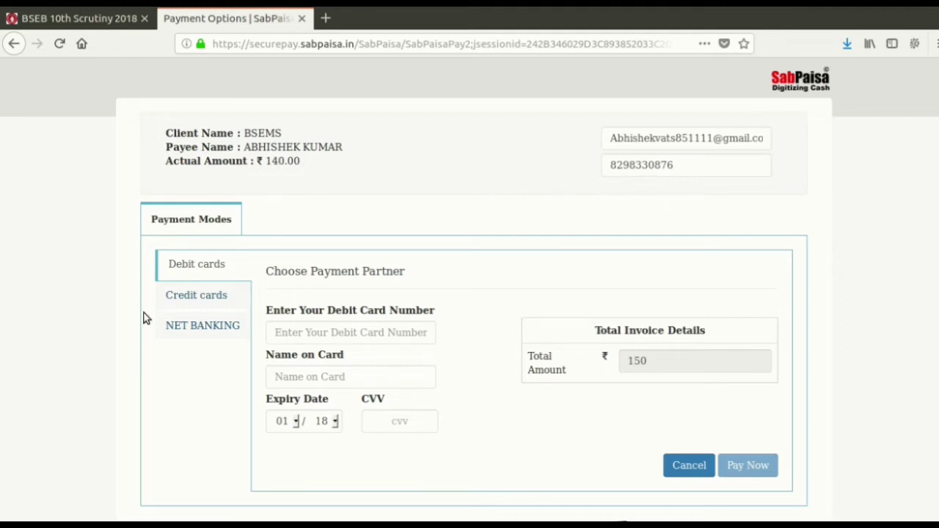
{"action": "scroll", "coordinate": [218, 279], "scroll_direction": "down", "scroll_amount": 3}
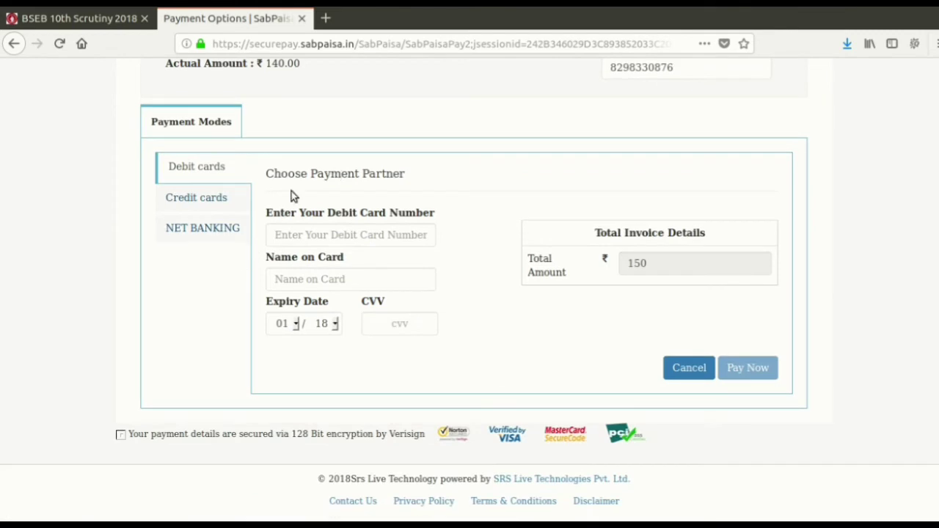
Choose NET BANKING with ICICI Bank and proceed to the ₹164.00 payment summary.
{"action": "left_click", "coordinate": [205, 230]}
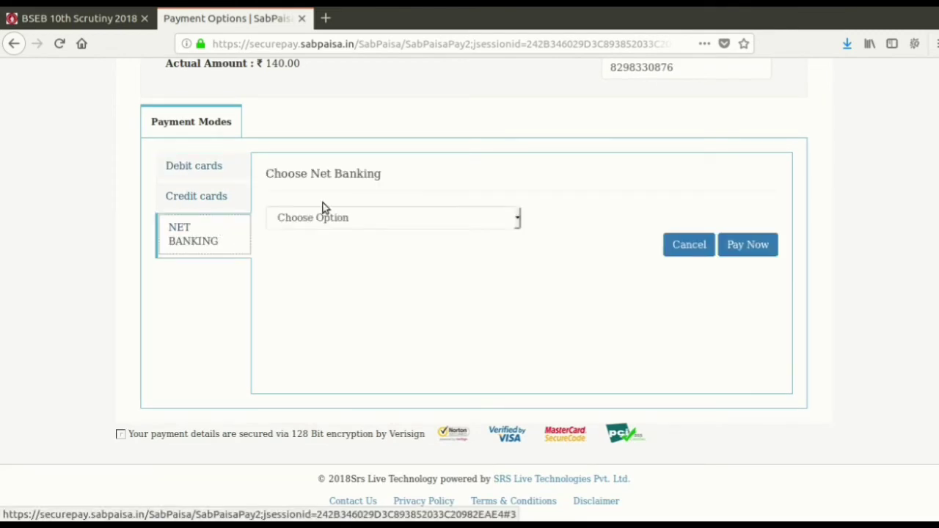
{"action": "left_click", "coordinate": [194, 176]}
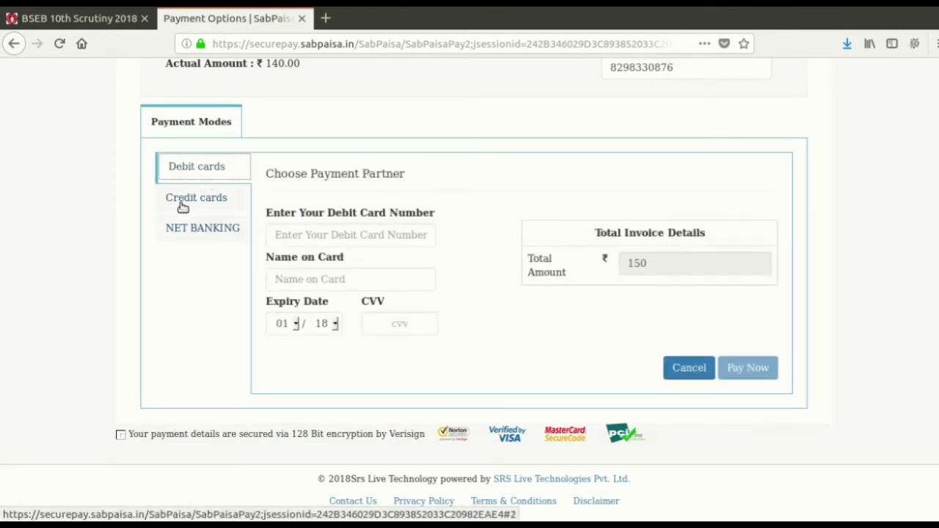
{"action": "left_click", "coordinate": [179, 235]}
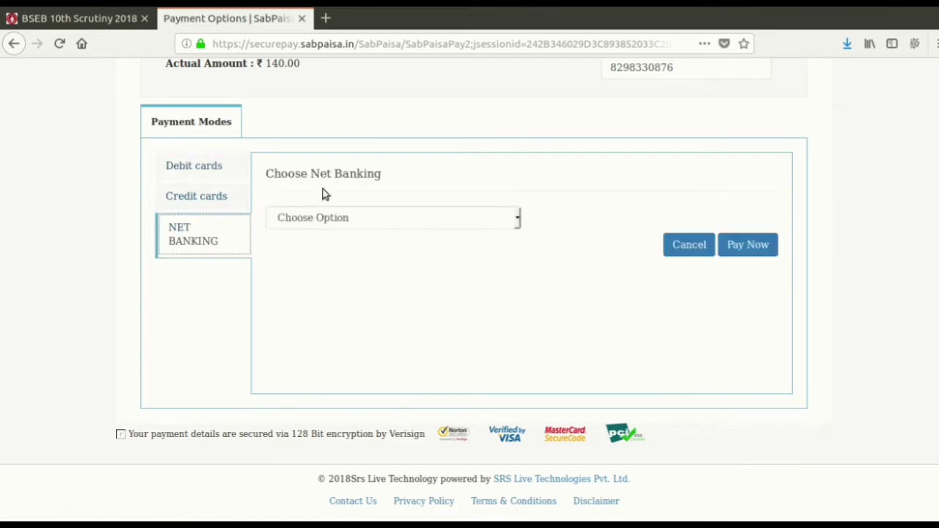
{"action": "left_click", "coordinate": [286, 226]}
{"action": "left_click", "coordinate": [285, 229]}
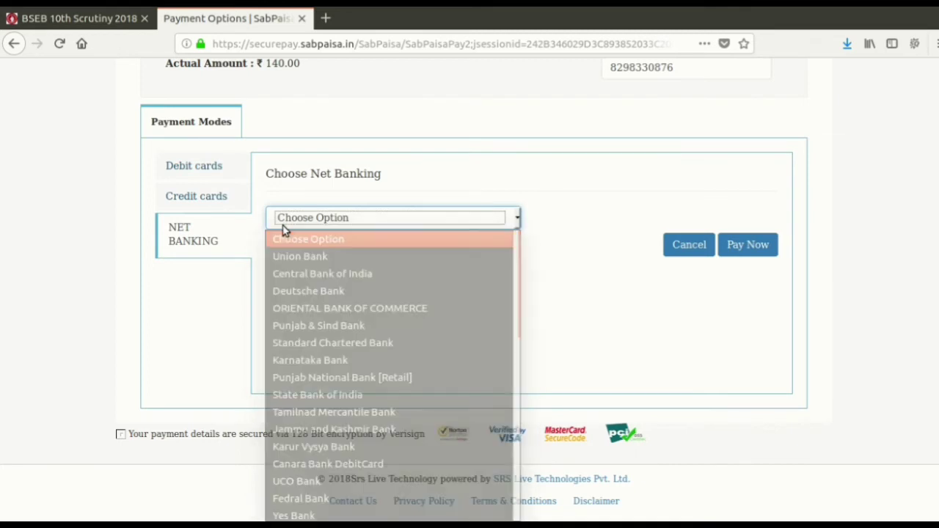
{"action": "scroll", "coordinate": [284, 230], "scroll_direction": "up", "scroll_amount": 2}
{"action": "left_click", "coordinate": [294, 299]}
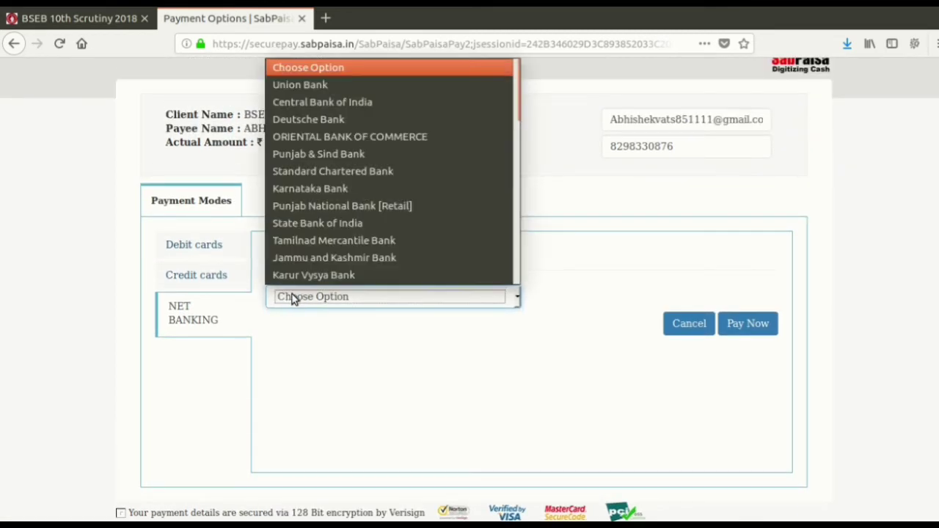
{"action": "key", "text": "Down"}
{"action": "key", "text": "Down"}
{"action": "key", "text": "Down"}
{"action": "key", "text": "Down"}
{"action": "key", "text": "Down"}
{"action": "key", "text": "Down"}
{"action": "key", "text": "Down"}
{"action": "key", "text": "Down"}
{"action": "key", "text": "Down"}
{"action": "key", "text": "Down"}
{"action": "key", "text": "Down"}
{"action": "key", "text": "Down"}
{"action": "key", "text": "Down"}
{"action": "key", "text": "Down"}
{"action": "key", "text": "Down"}
{"action": "key", "text": "Down"}
{"action": "key", "text": "Down"}
{"action": "key", "text": "Down"}
{"action": "key", "text": "Down"}
{"action": "key", "text": "Down"}
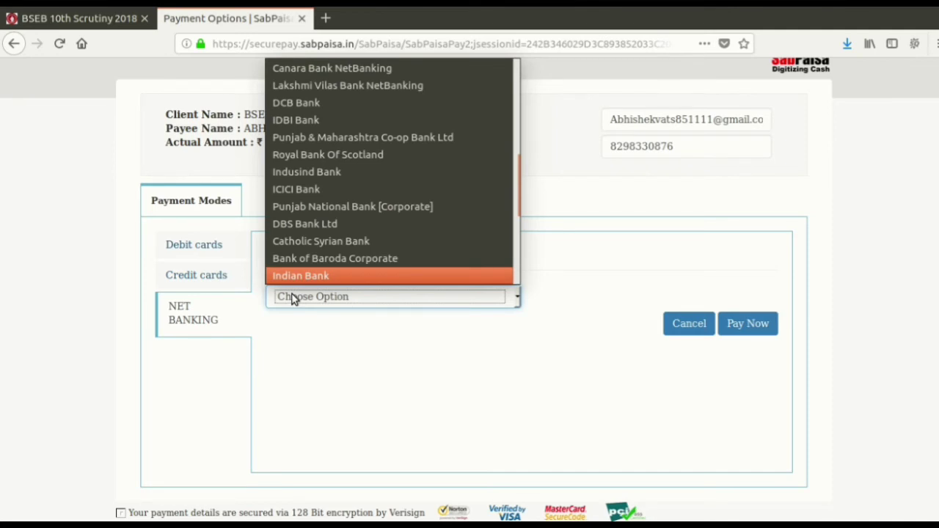
{"action": "key", "text": "Down"}
{"action": "key", "text": "Down"}
{"action": "key", "text": "Down"}
{"action": "key", "text": "Down"}
{"action": "key", "text": "Down"}
{"action": "key", "text": "Down"}
{"action": "key", "text": "Down"}
{"action": "key", "text": "Down"}
{"action": "key", "text": "Up"}
{"action": "key", "text": "Up"}
{"action": "key", "text": "Up"}
{"action": "key", "text": "Up"}
{"action": "key", "text": "Up"}
{"action": "key", "text": "Up"}
{"action": "key", "text": "Up"}
{"action": "key", "text": "Up"}
{"action": "key", "text": "Up"}
{"action": "key", "text": "Up"}
{"action": "key", "text": "Up"}
{"action": "key", "text": "Up"}
{"action": "key", "text": "Up"}
{"action": "key", "text": "Up"}
{"action": "key", "text": "Up"}
{"action": "key", "text": "Up"}
{"action": "key", "text": "Up"}
{"action": "key", "text": "Down"}
{"action": "key", "text": "Down"}
{"action": "key", "text": "Down"}
{"action": "key", "text": "Down"}
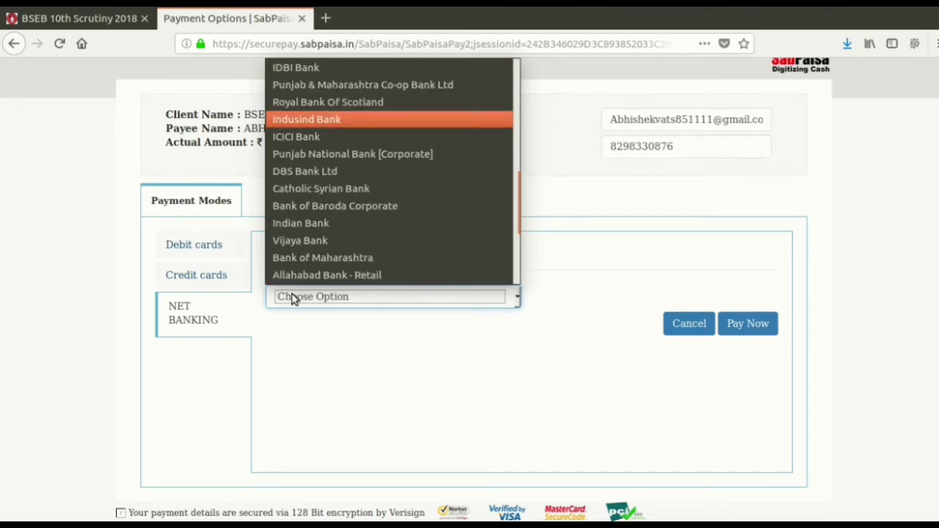
{"action": "key", "text": "Return"}
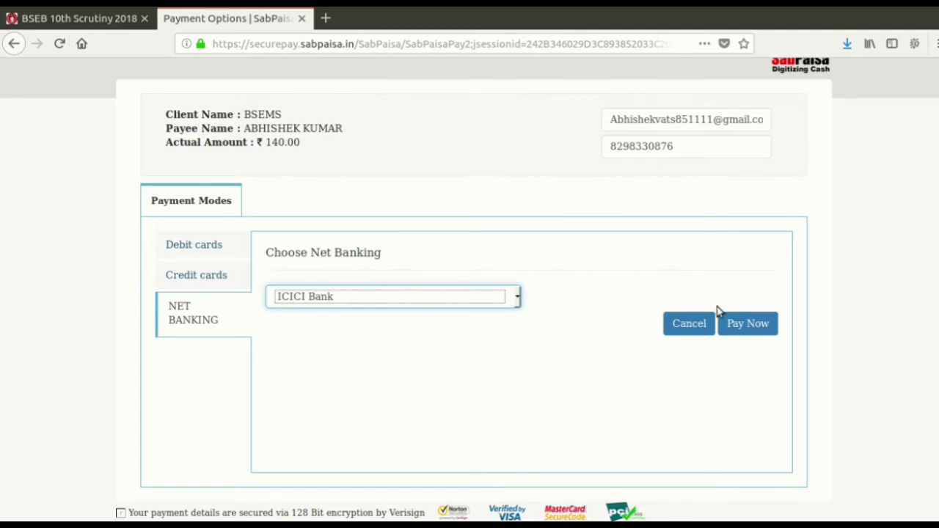
{"action": "left_click", "coordinate": [736, 325]}
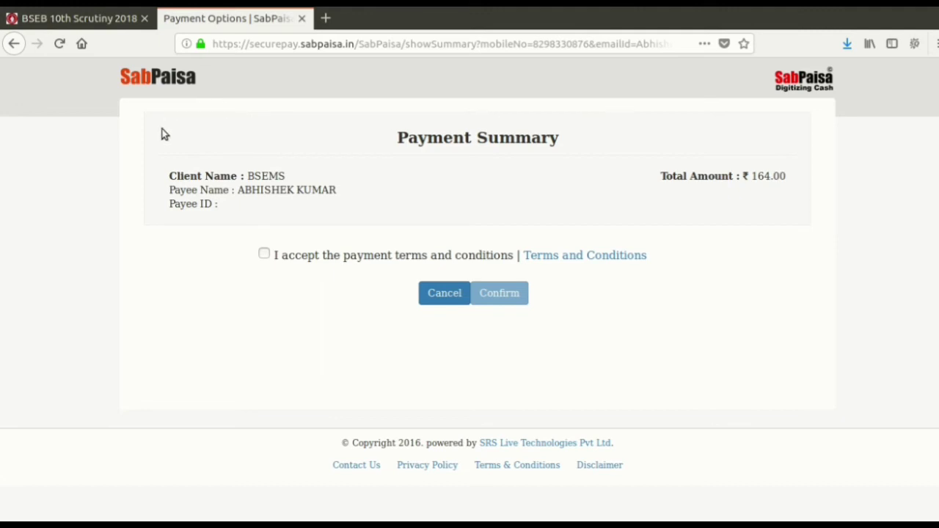
Accept the payment terms and confirm the ₹164.00 ICICI net banking payment.
{"action": "left_click", "coordinate": [265, 256]}
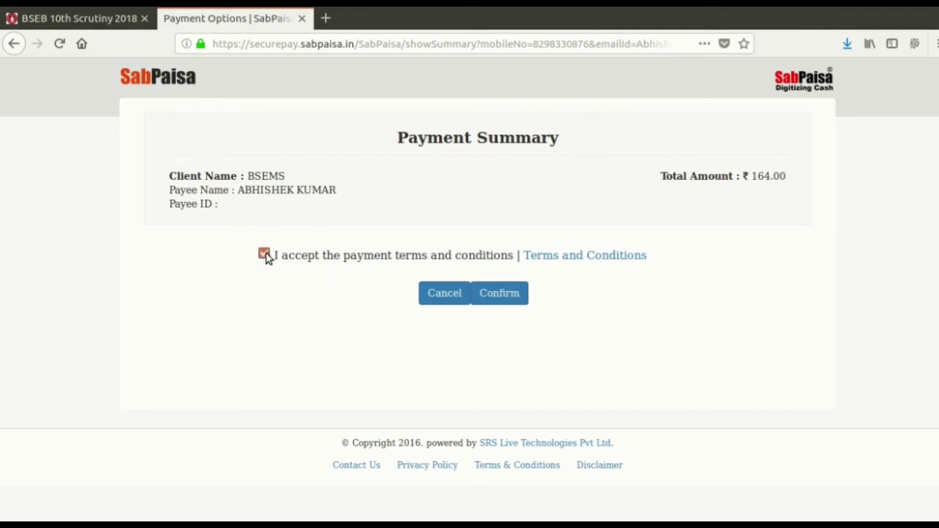
{"action": "left_click", "coordinate": [510, 294]}
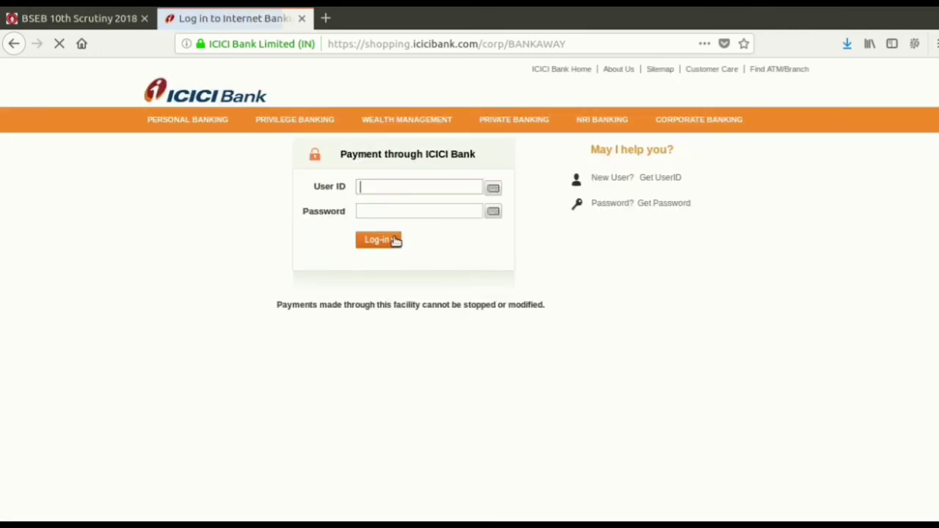
{"action": "left_click", "coordinate": [751, 3]}
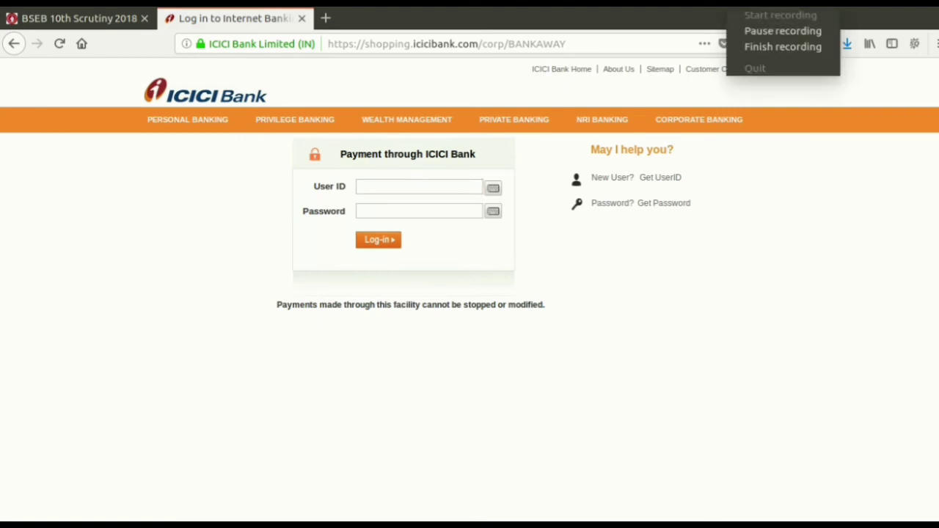
{"action": "left_click", "coordinate": [754, 31]}
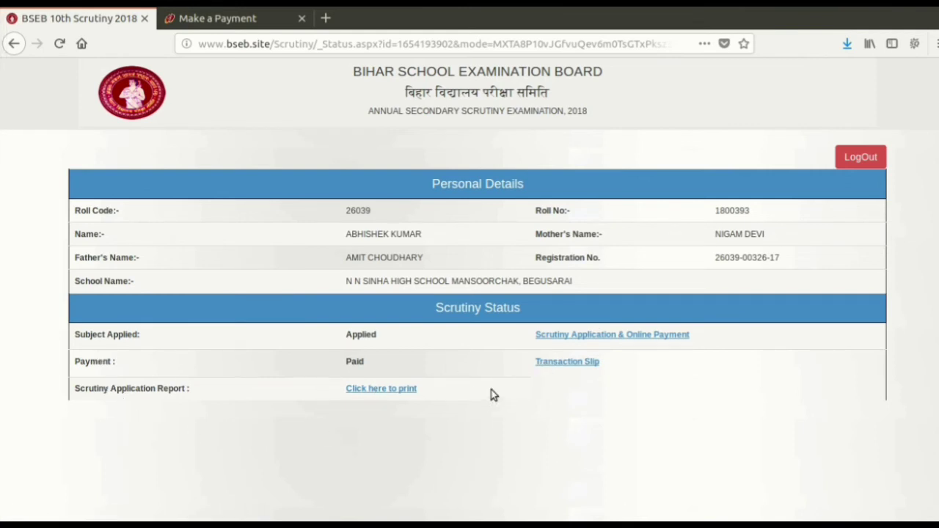
Check the Rs. 140.00 transaction slip, then open the printable scrutiny application report.
{"action": "left_click", "coordinate": [554, 367]}
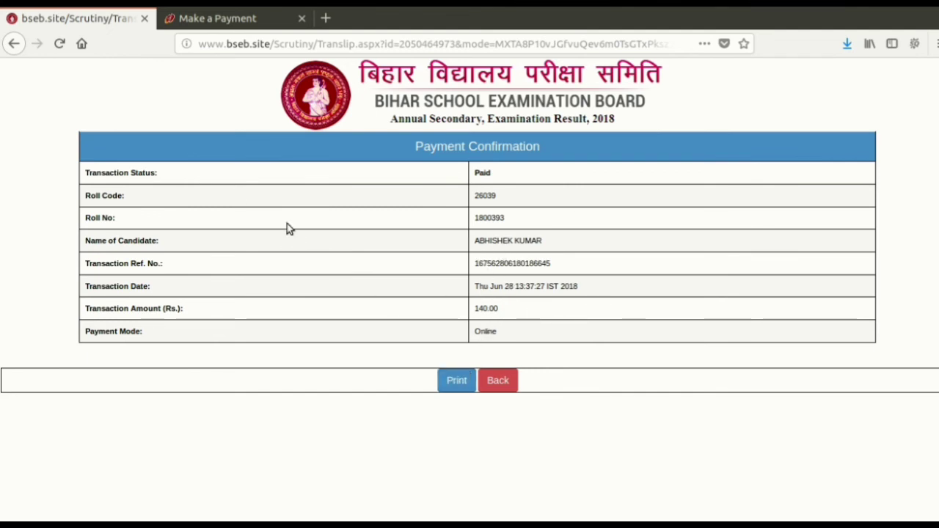
{"action": "left_click", "coordinate": [508, 381]}
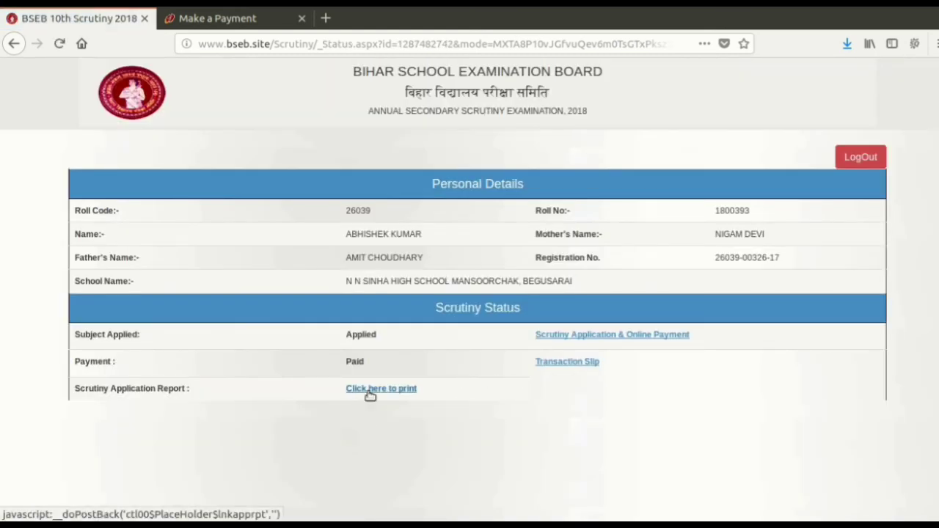
{"action": "left_click", "coordinate": [371, 390]}
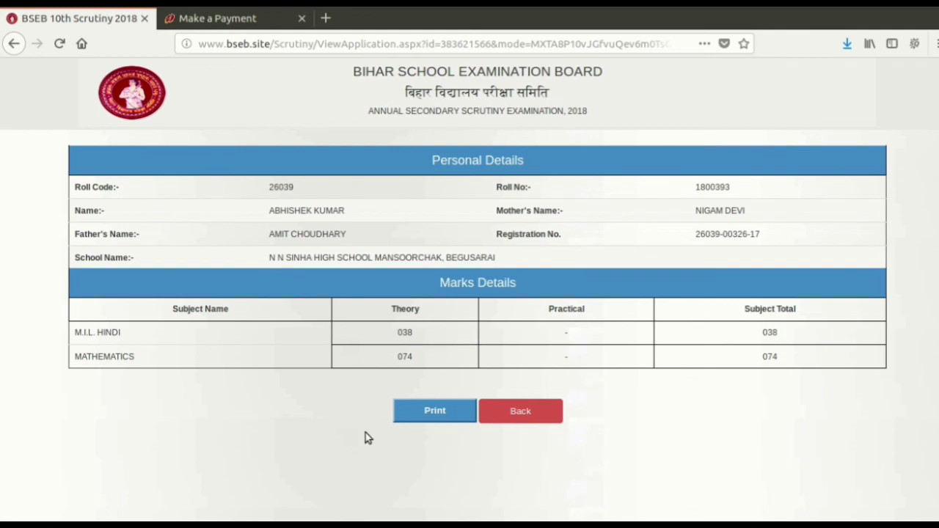
Cancel printing the report, view the transaction slip again, and return to the status page.
{"action": "left_click", "coordinate": [419, 420]}
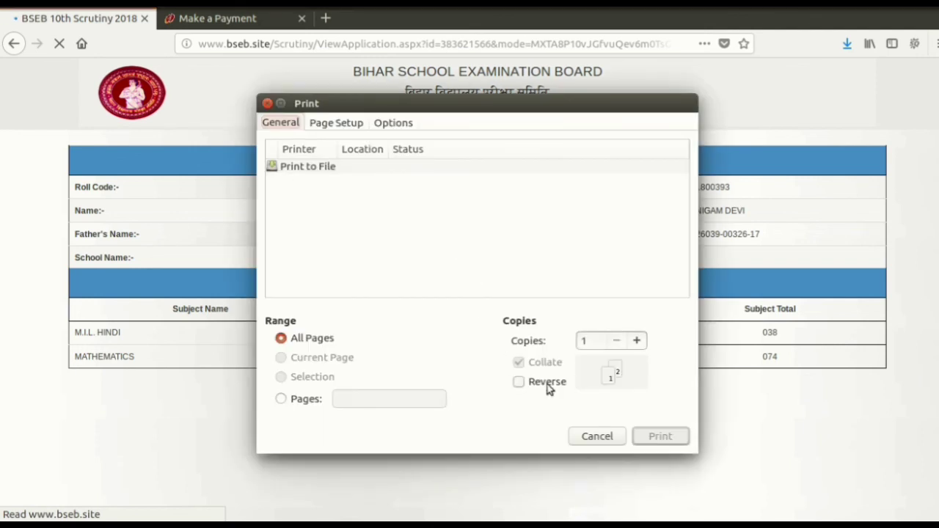
{"action": "left_click", "coordinate": [590, 435]}
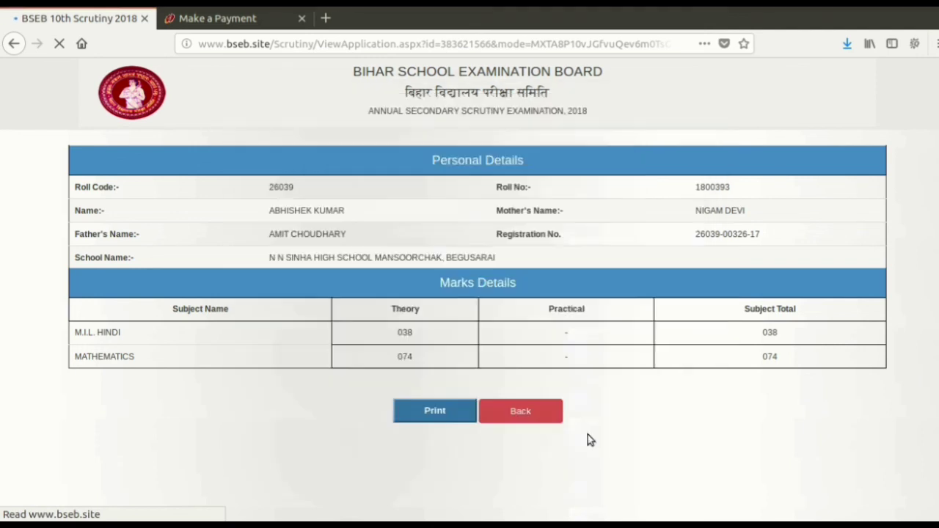
{"action": "left_click", "coordinate": [514, 419]}
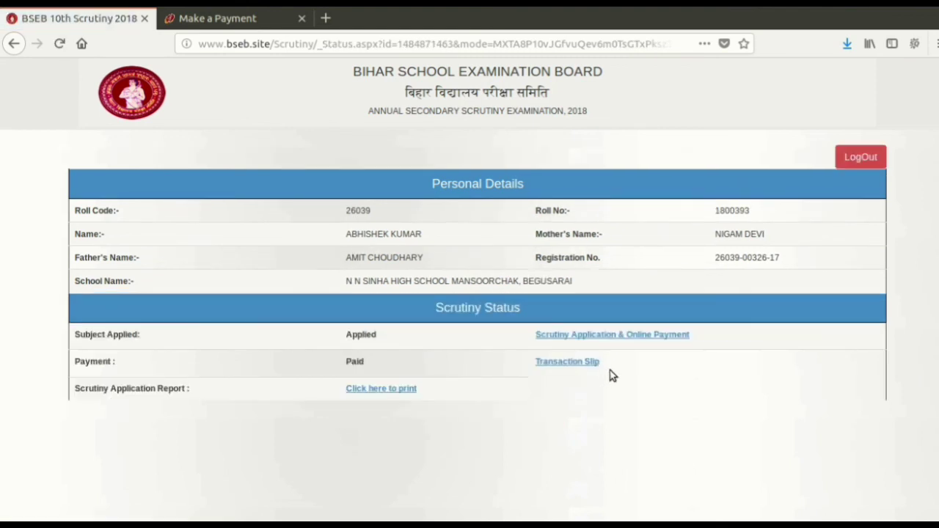
{"action": "left_click", "coordinate": [556, 363]}
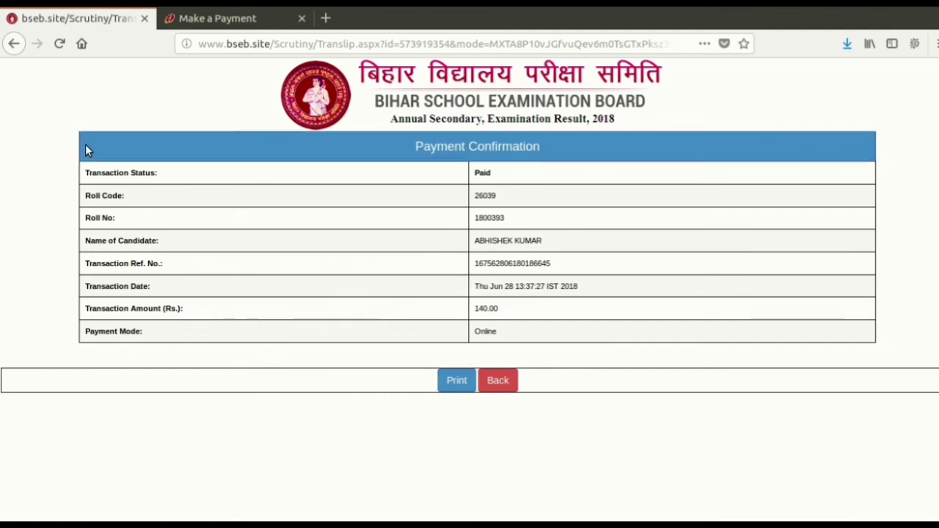
{"action": "left_click", "coordinate": [497, 380]}
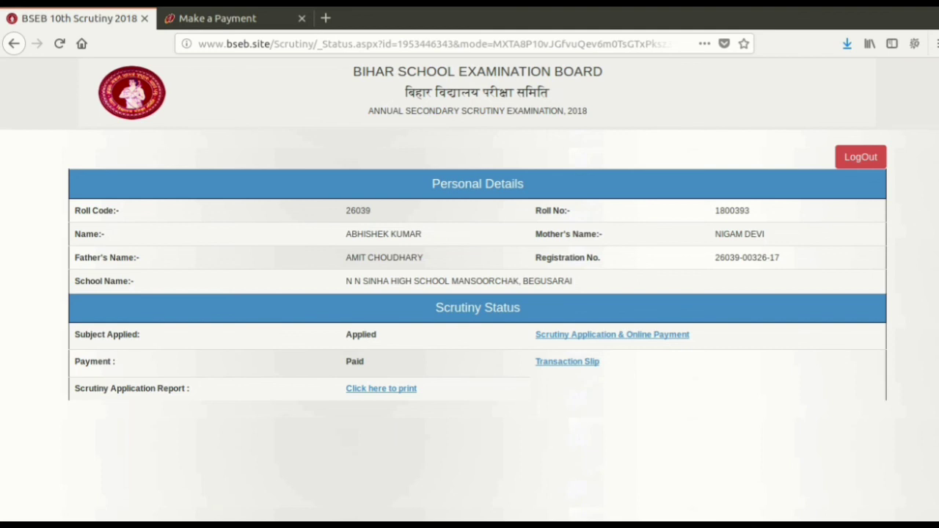
{"action": "left_click", "coordinate": [746, 3]}
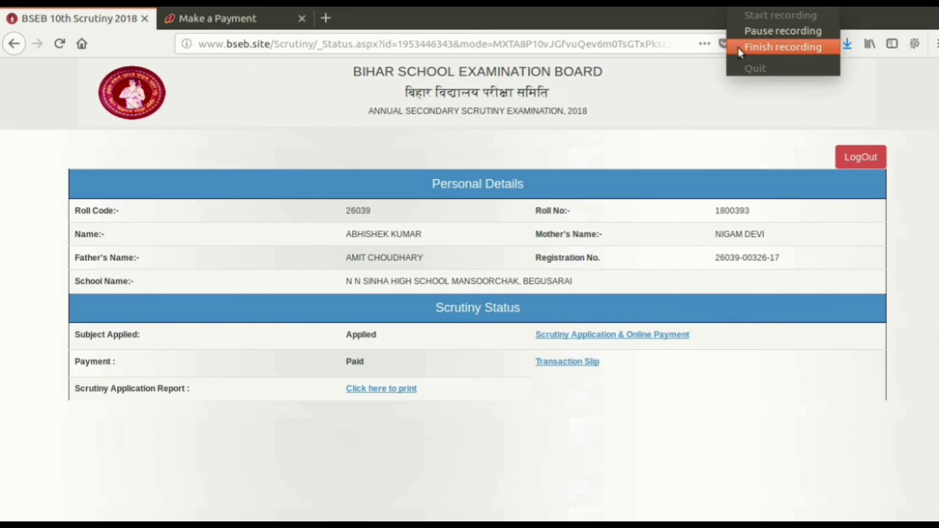
{"action": "left_click", "coordinate": [699, 105]}
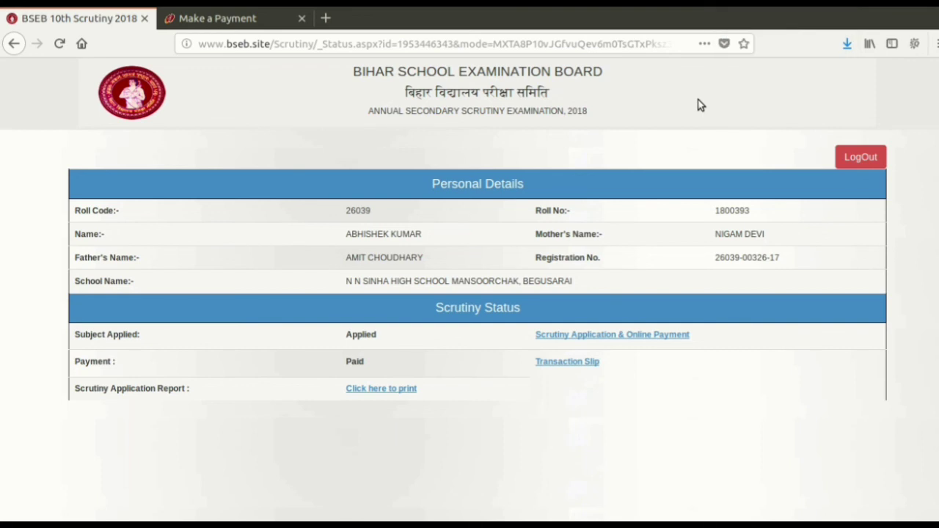
{"action": "left_click", "coordinate": [744, 5]}
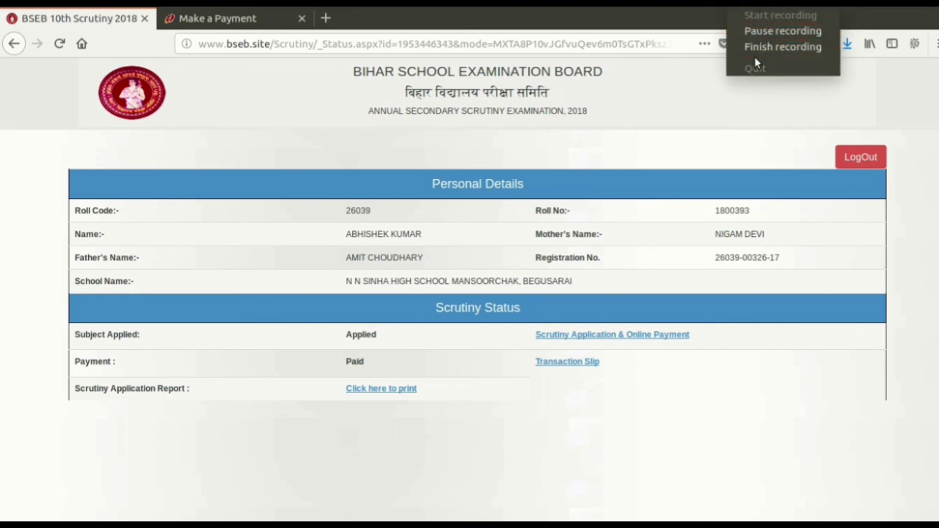